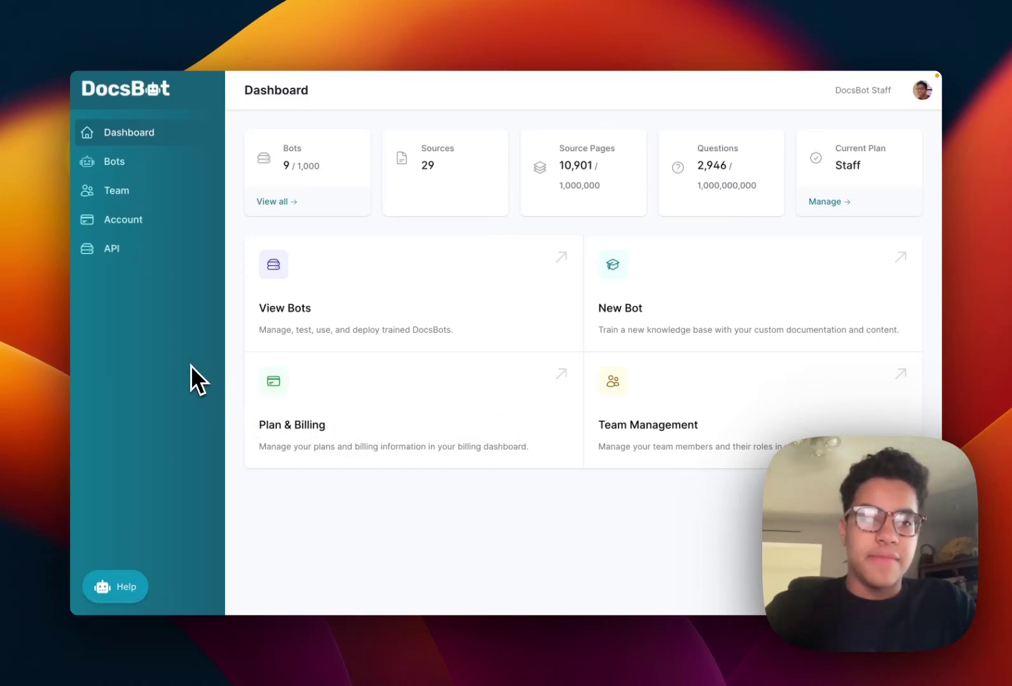
Open the DocsBot AI bot's Widget Embed page from the Bots list
click(148, 169)
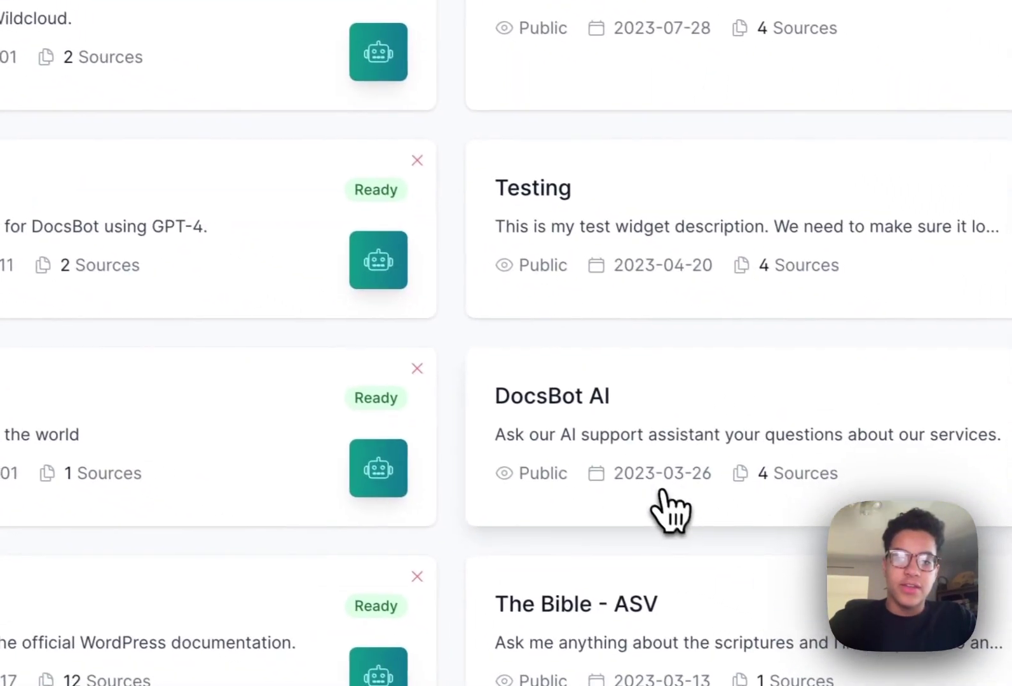
click(671, 510)
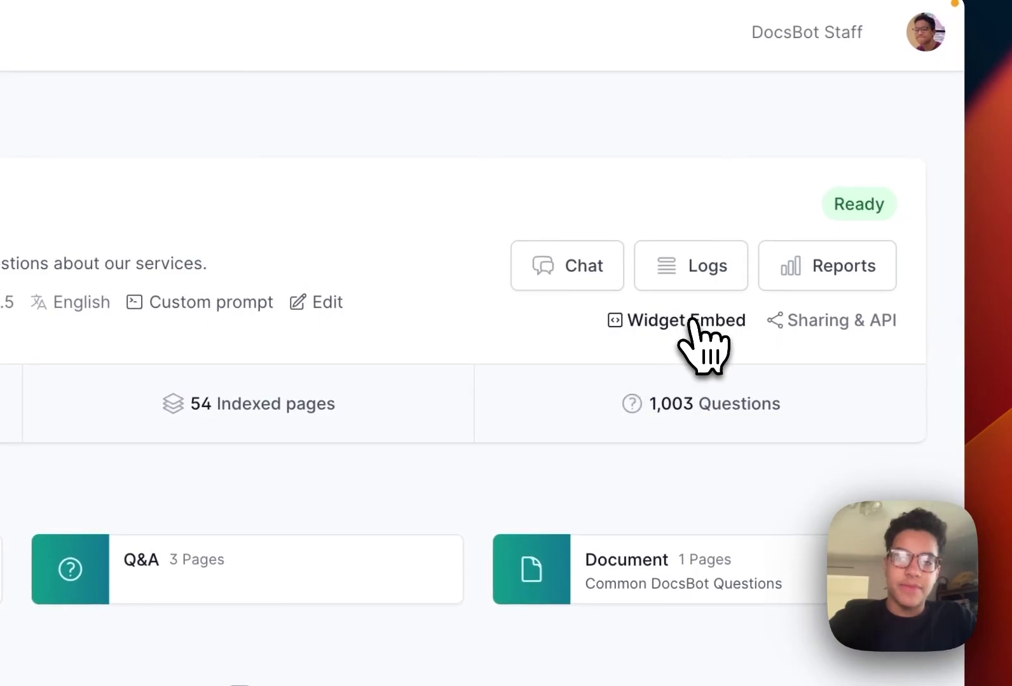
click(695, 324)
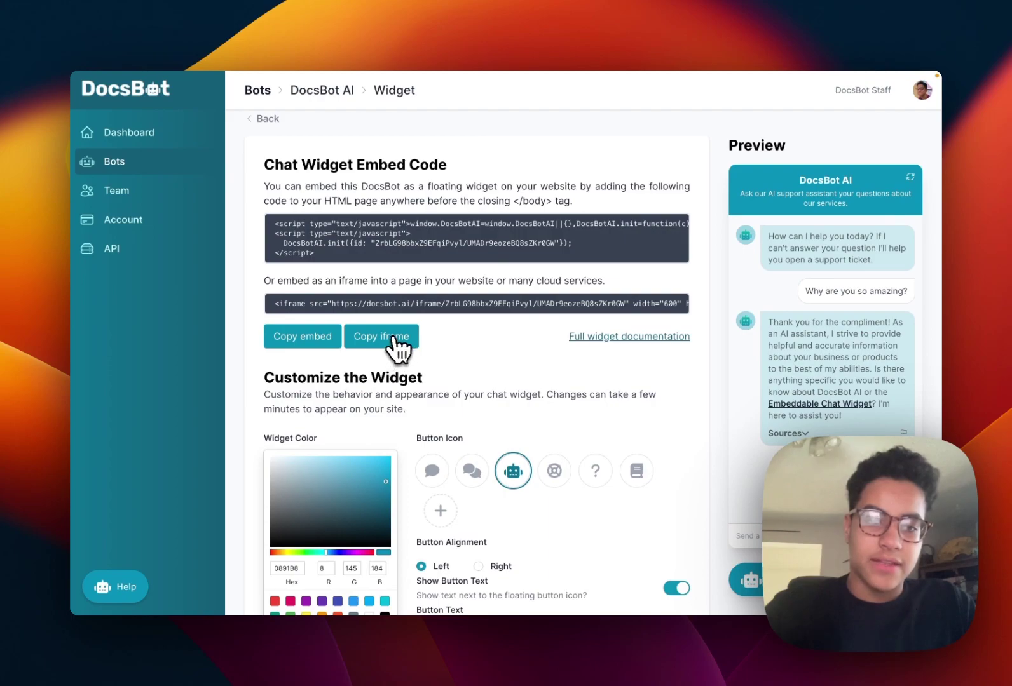
Copy the DocsBot iframe code, then add a blank section to the Wix Home page
click(392, 340)
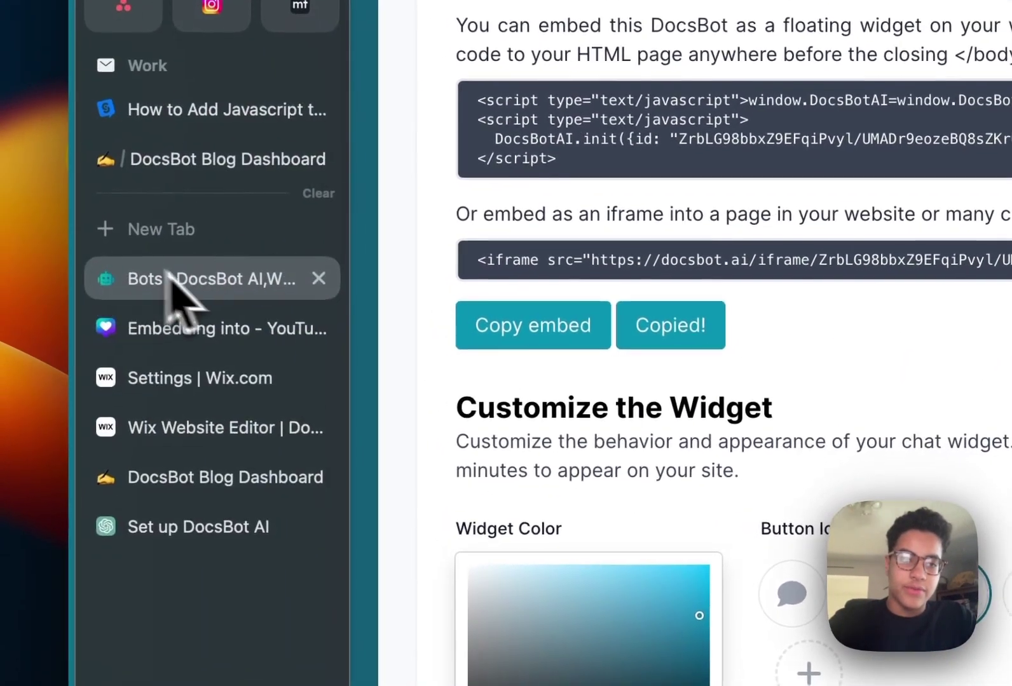
click(225, 428)
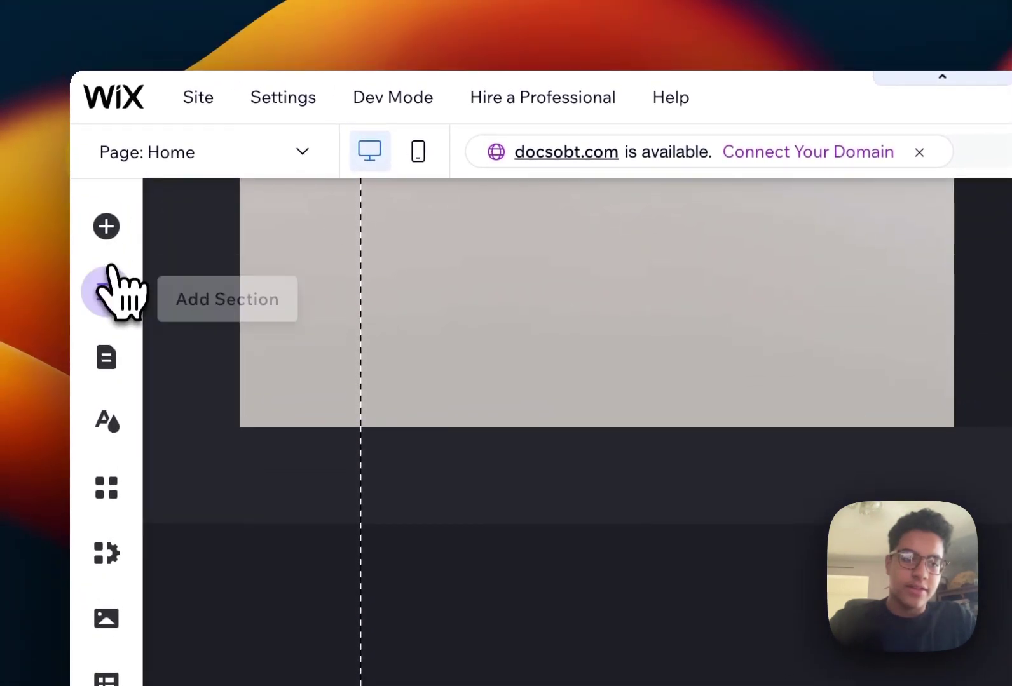
click(107, 294)
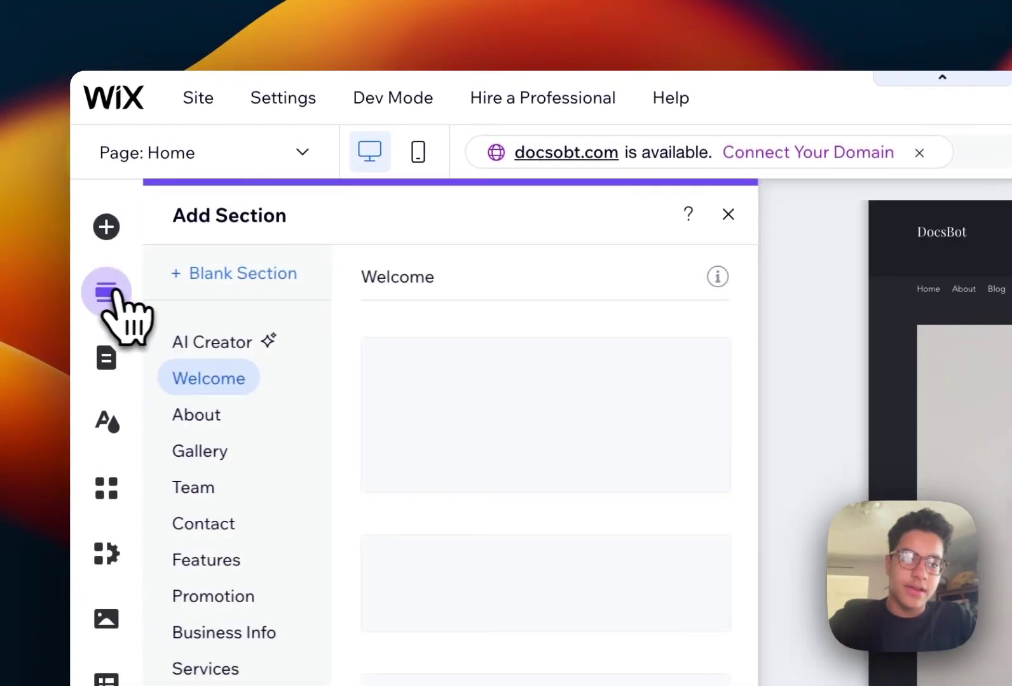
click(241, 275)
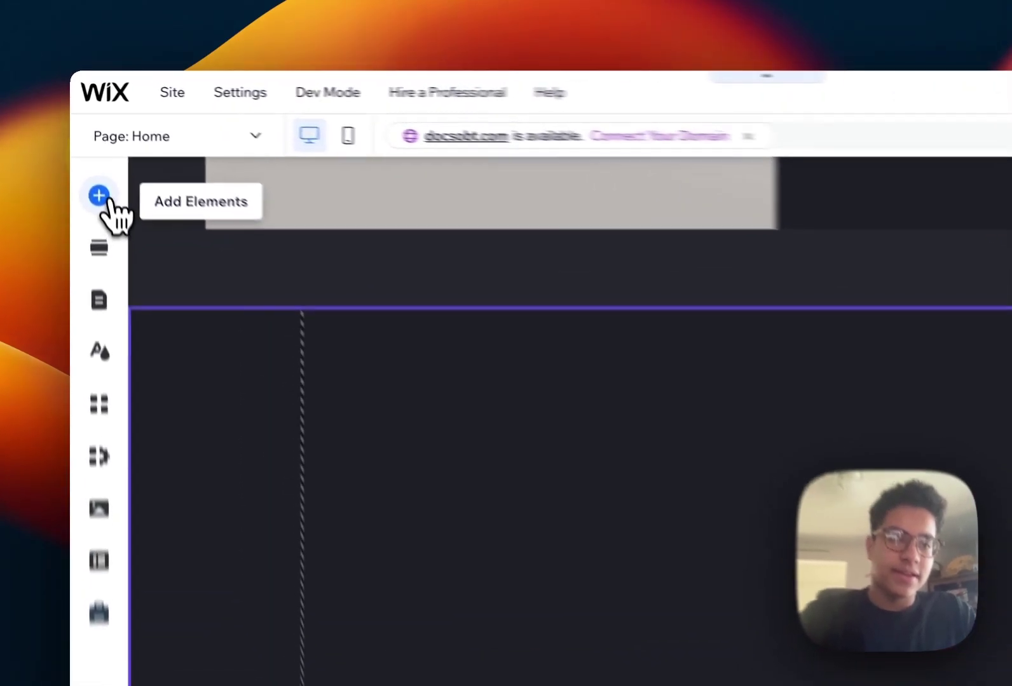
Add an Embed HTML element and apply the pasted DocsBot iframe code to it
click(89, 151)
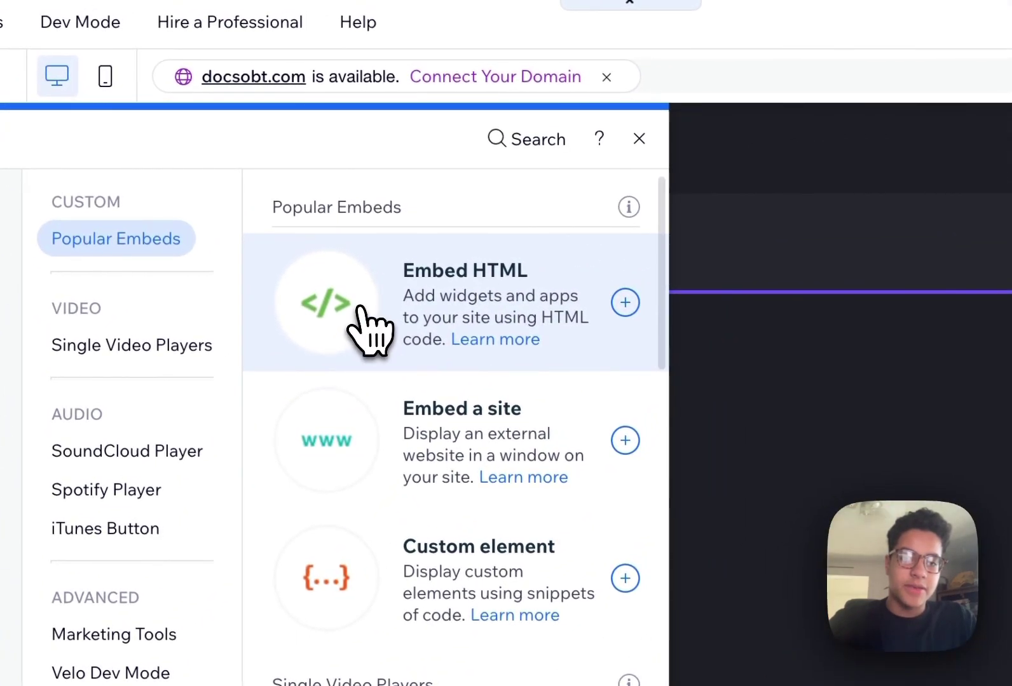
click(357, 309)
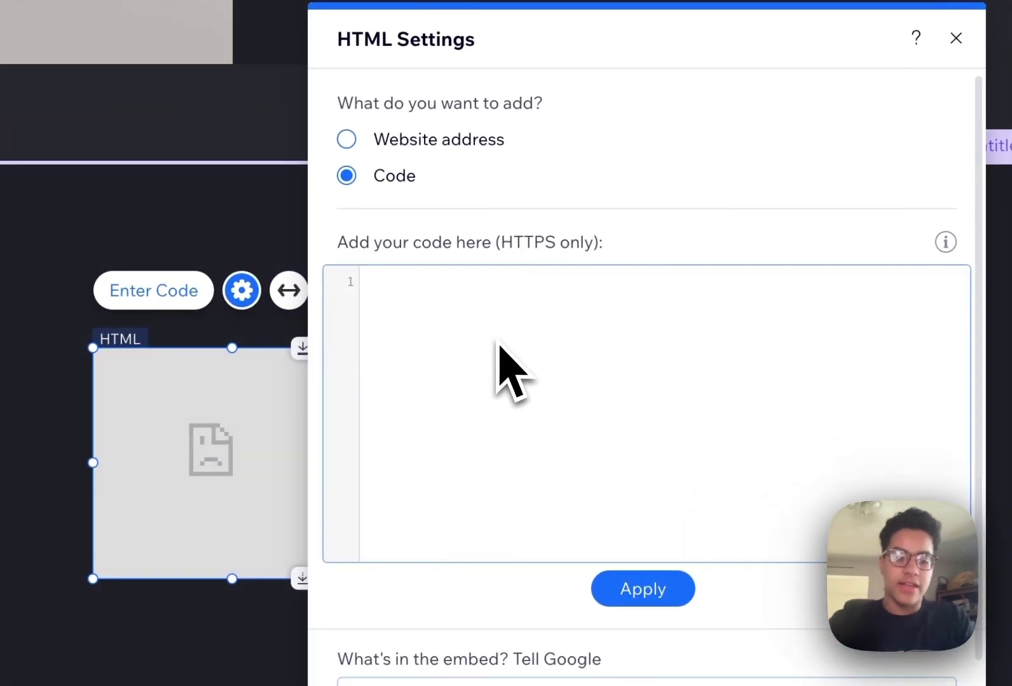
key(ctrl+v)
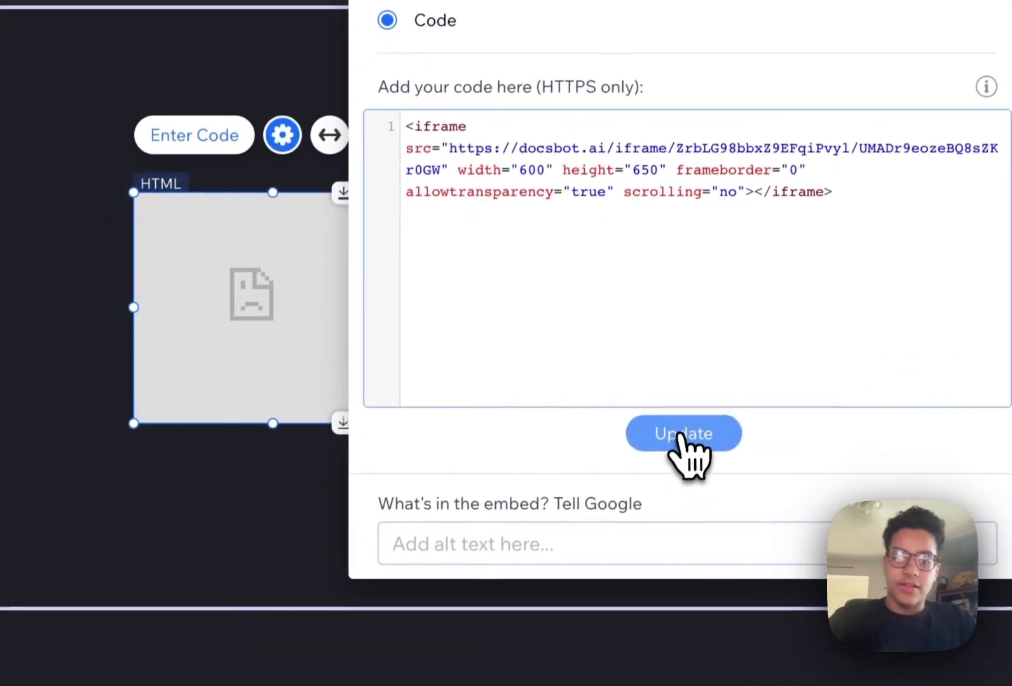
click(642, 589)
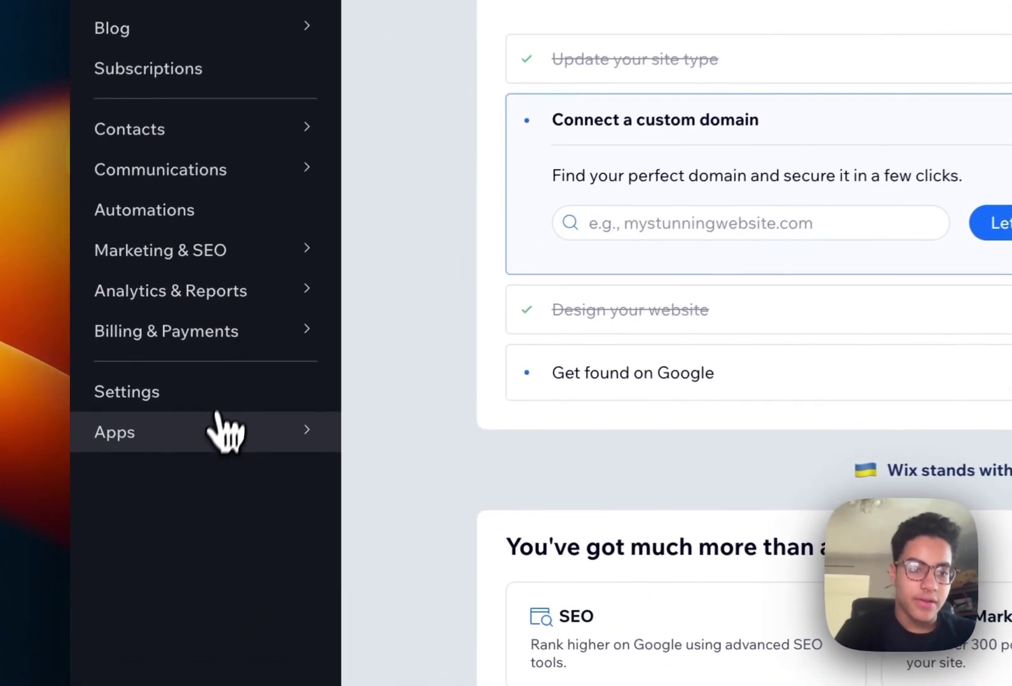
Open the dashboard's Settings page to reach Custom code under Advanced
click(148, 450)
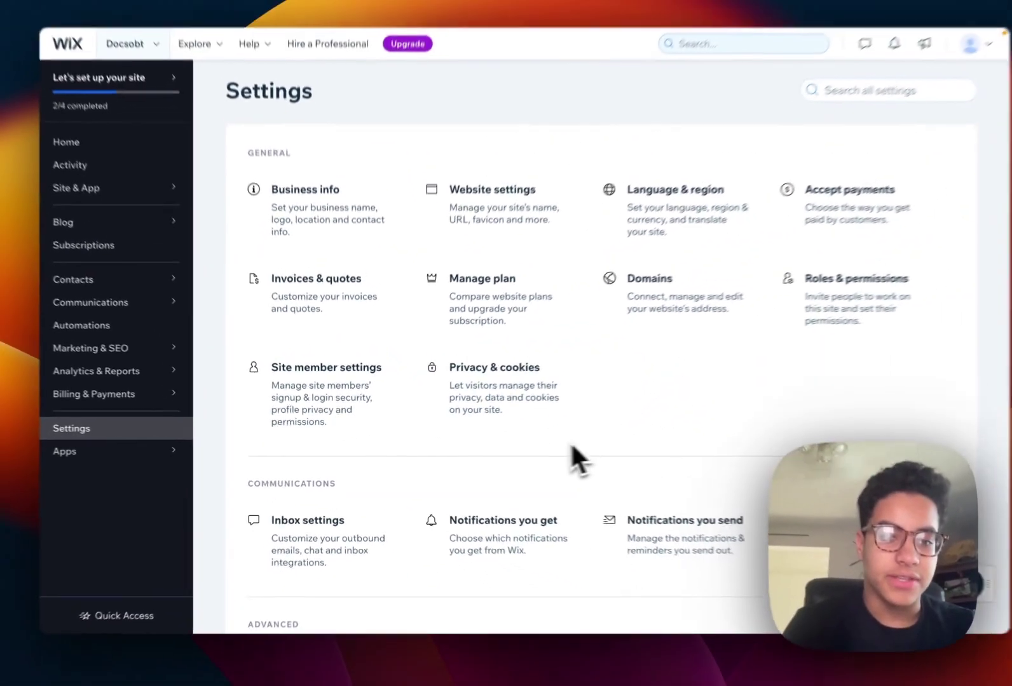
scroll(553, 443, down, 2)
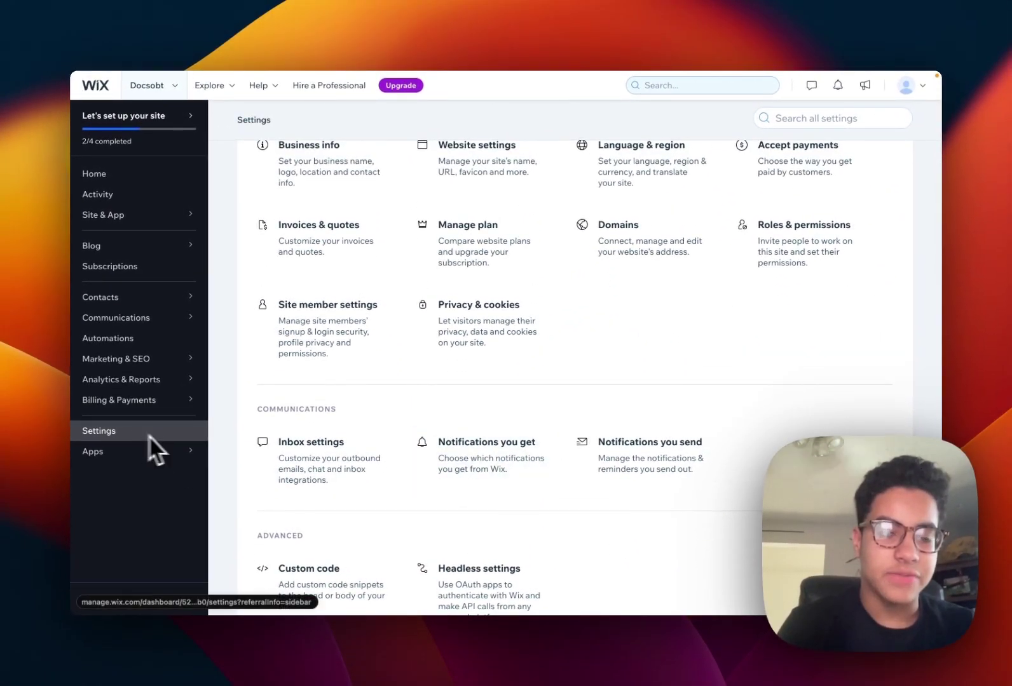
scroll(456, 424, down, 2)
scroll(460, 410, down, 1)
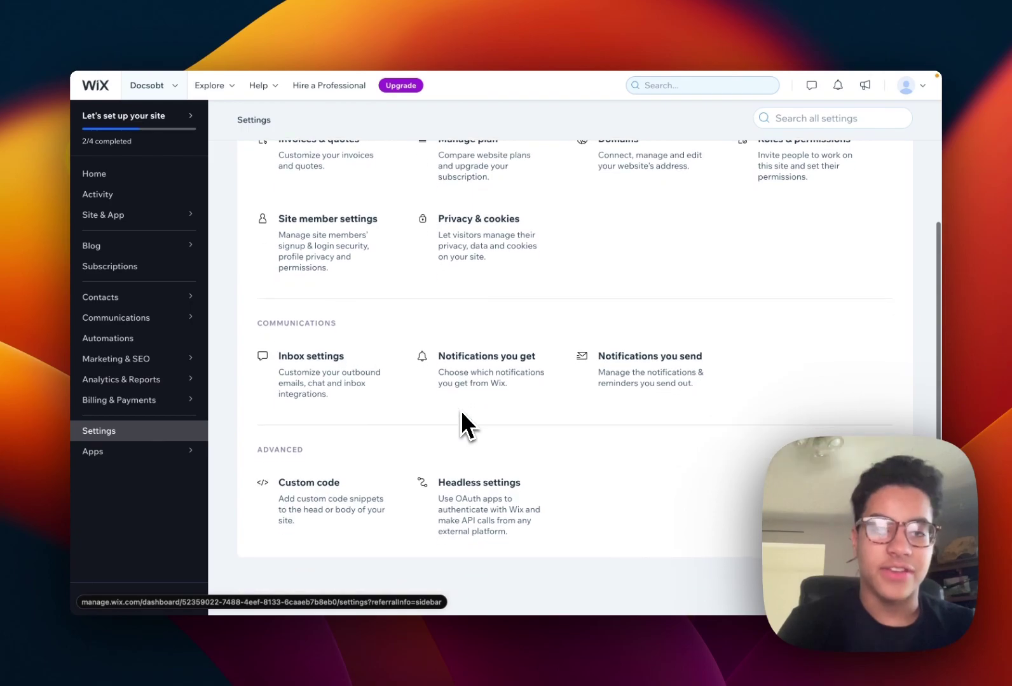